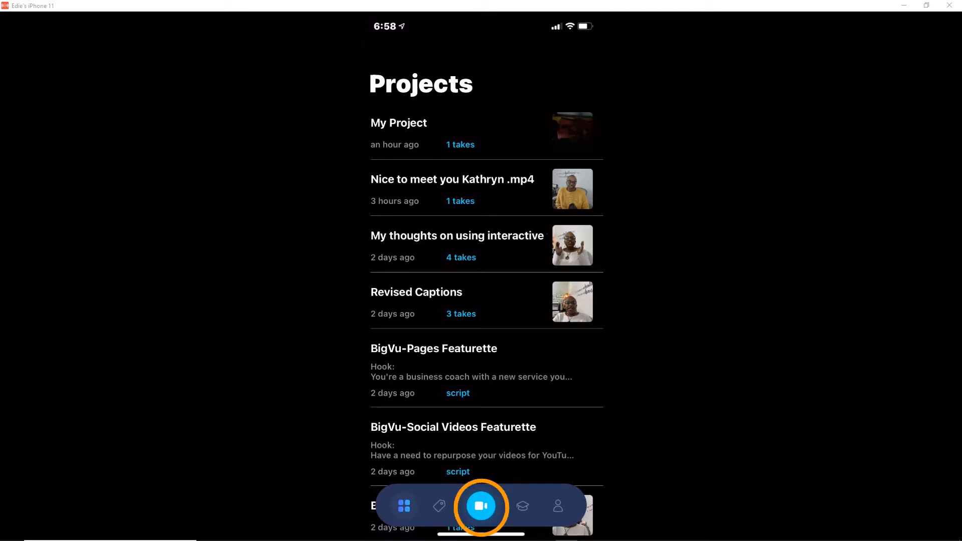
- Record a take in a new unscripted Present now project and upload the recorded take
left_click(481, 505)
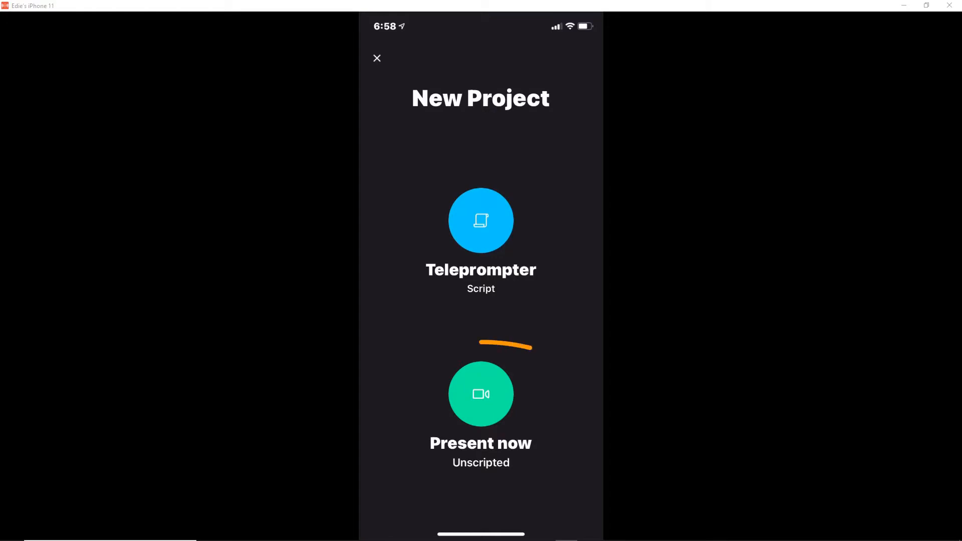
left_click(480, 394)
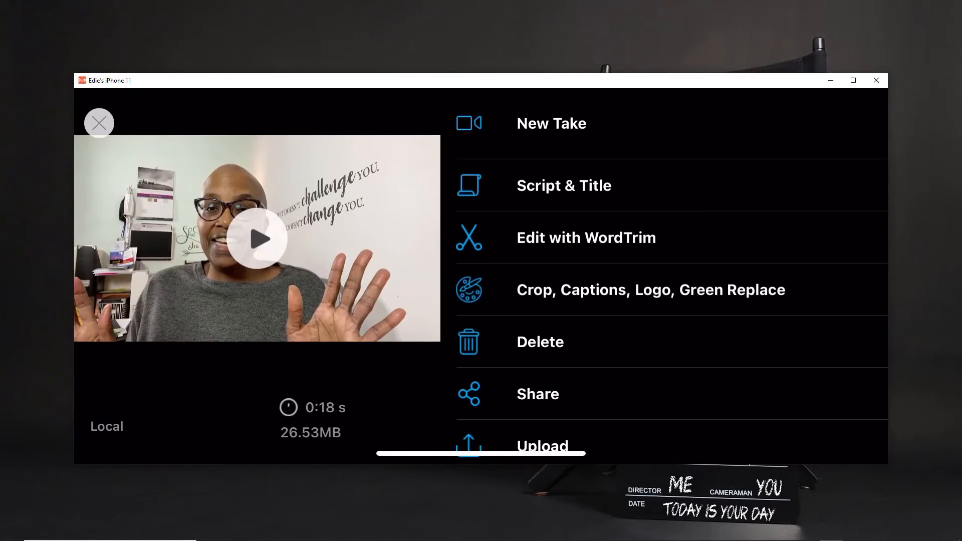
scroll(671, 265, "down", 2)
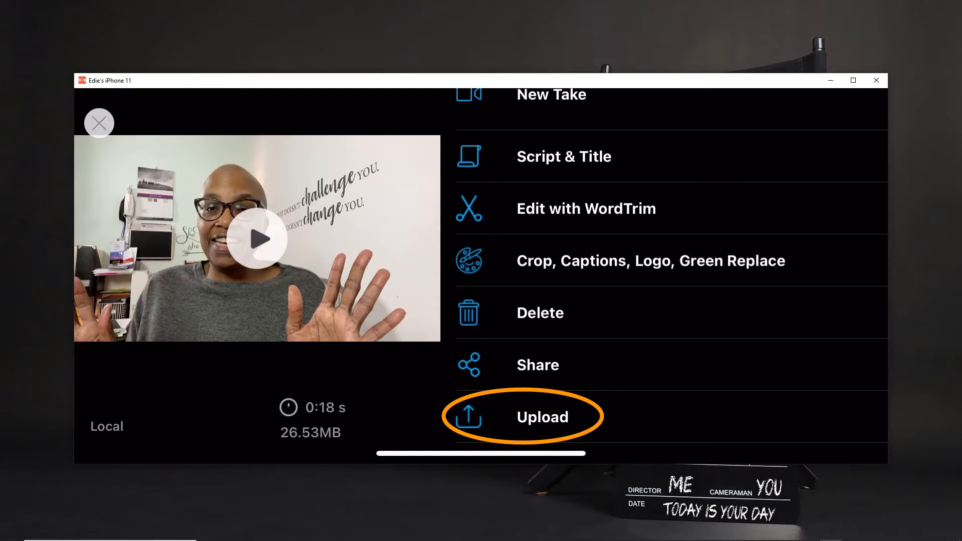
left_click(543, 416)
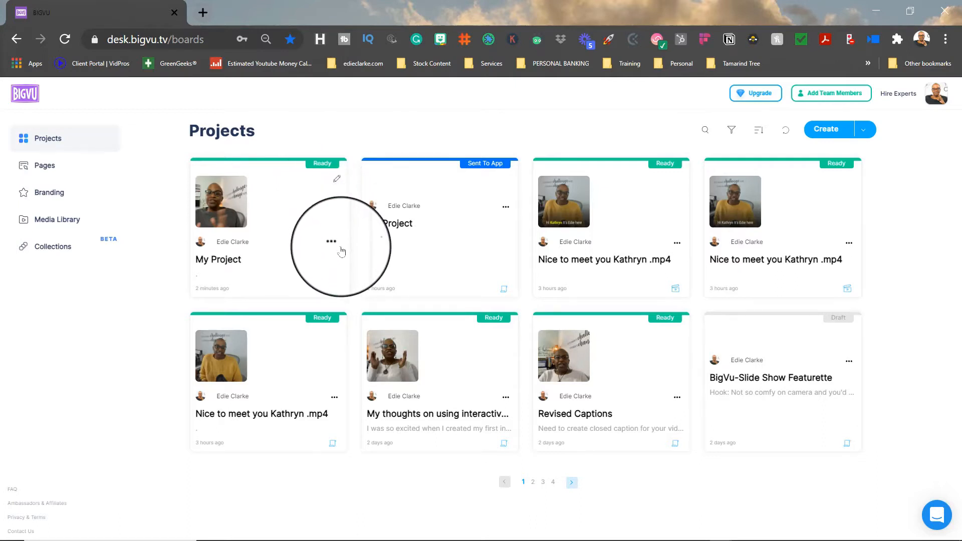
- Open the uploaded My Project and add captions to its 18-second take with English (United States) as the speech language
left_click(289, 215)
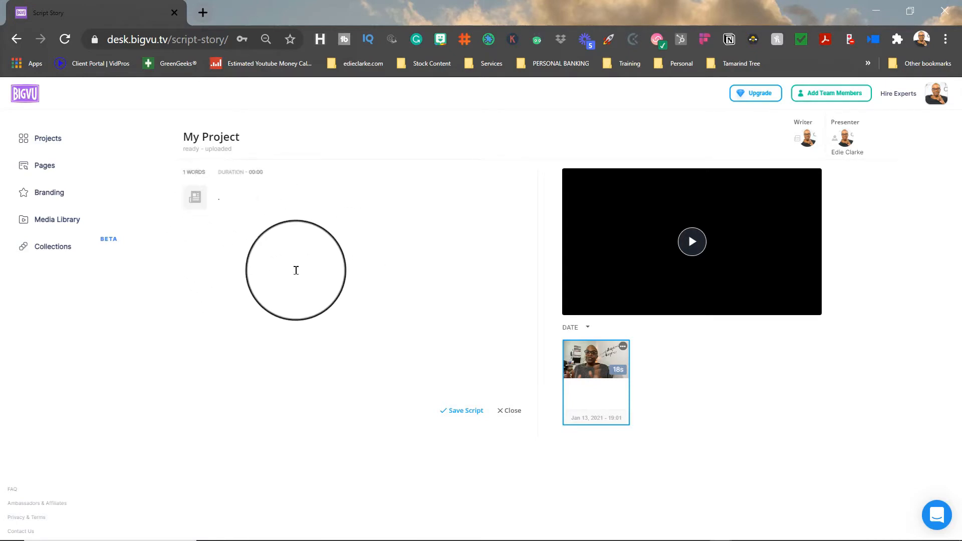
left_click(622, 348)
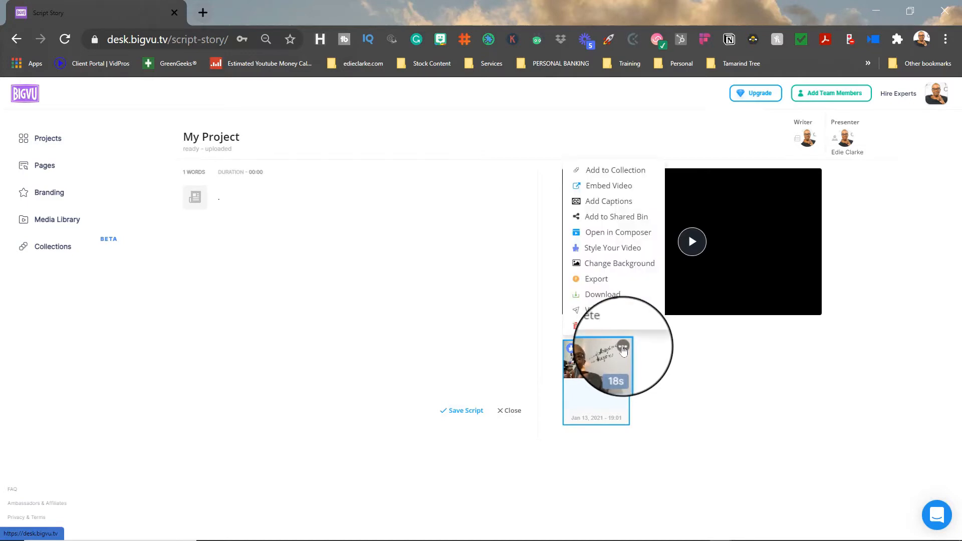
left_click(619, 207)
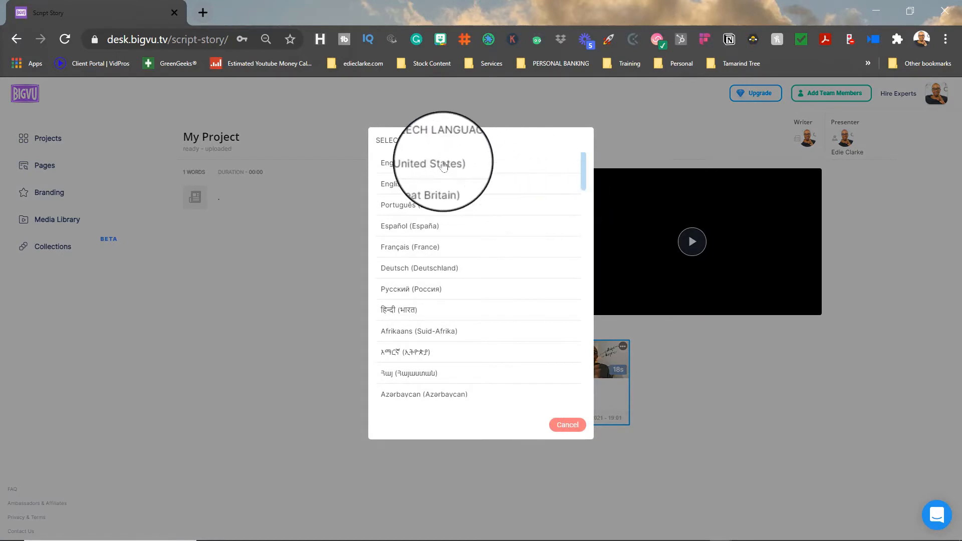
left_click(443, 165)
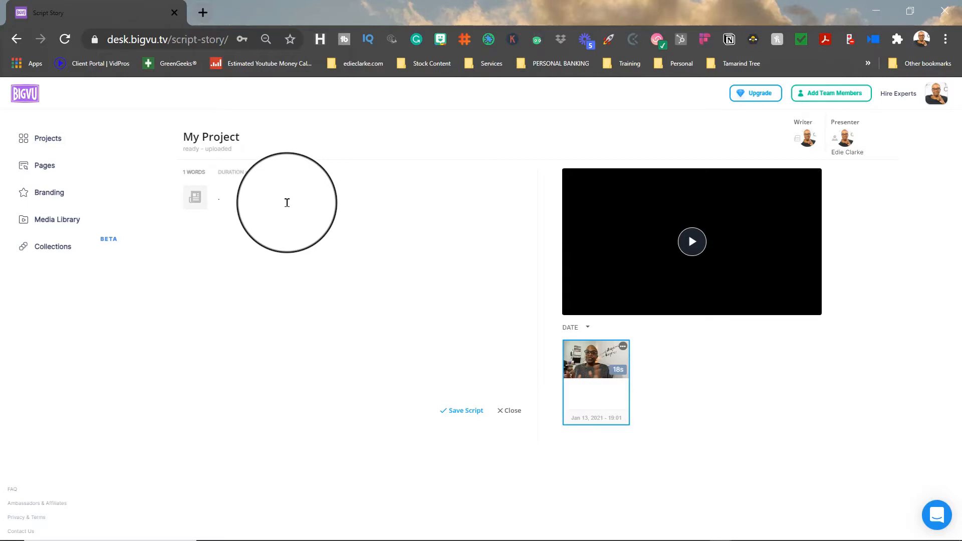
- Reload the project page until the close captions are available, and read through the caption segments
left_click(64, 40)
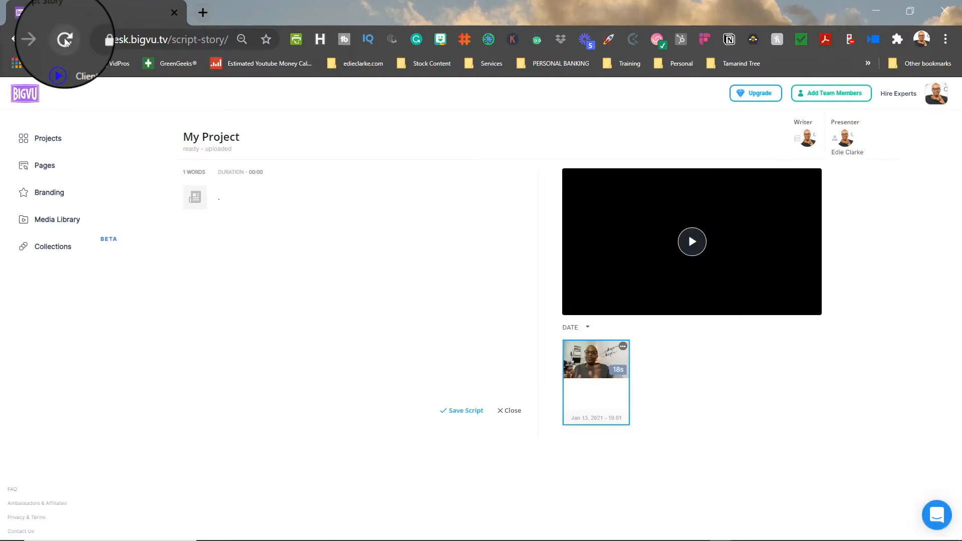
left_click(65, 41)
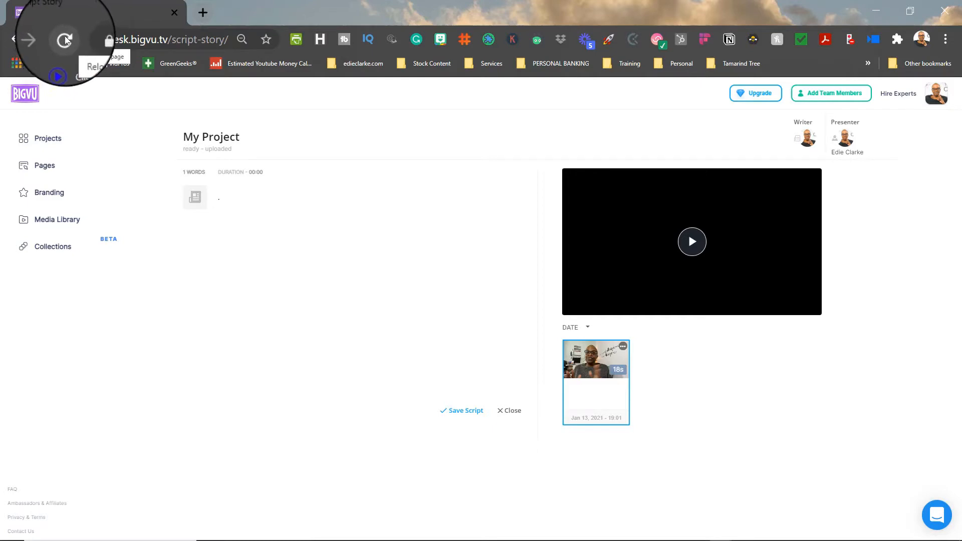
left_click(65, 40)
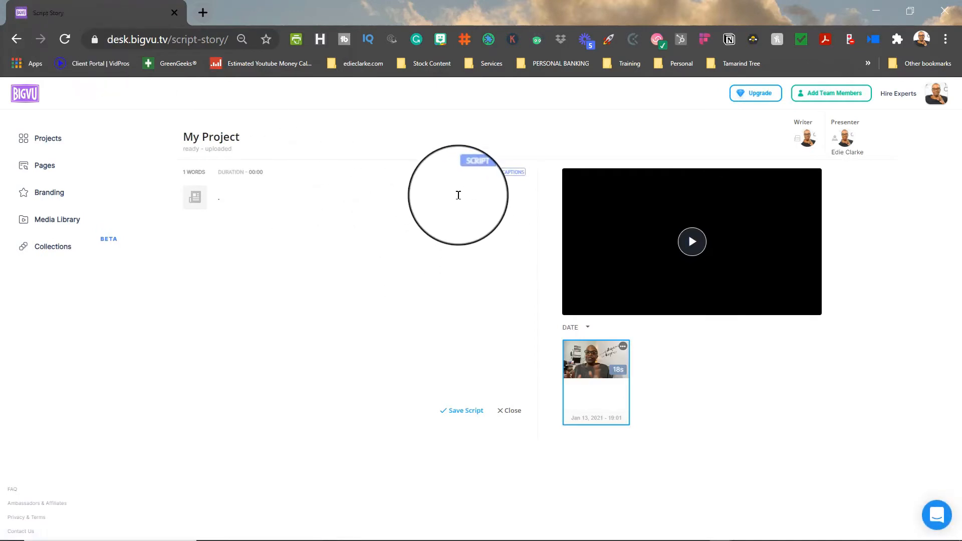
left_click(500, 179)
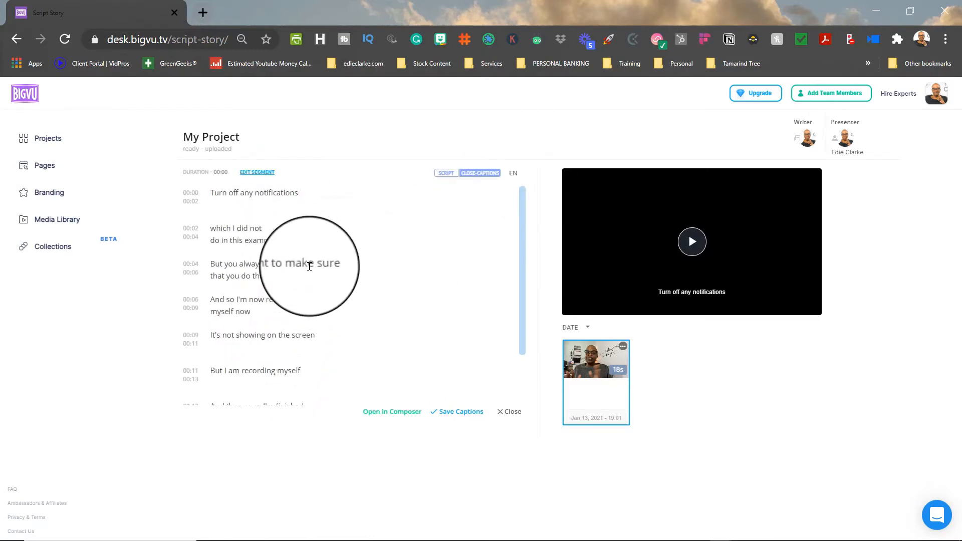
scroll(295, 323, "down", 1)
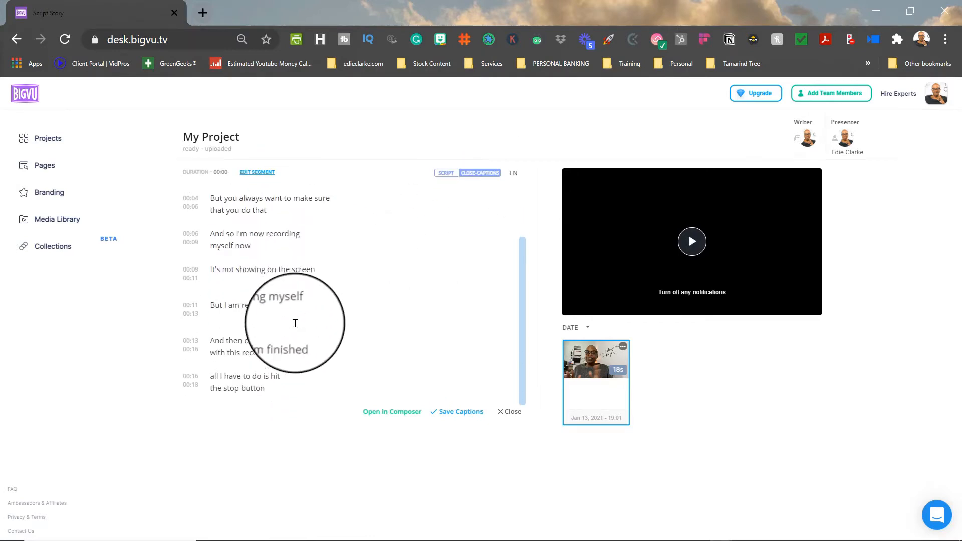
scroll(295, 323, "up", 1)
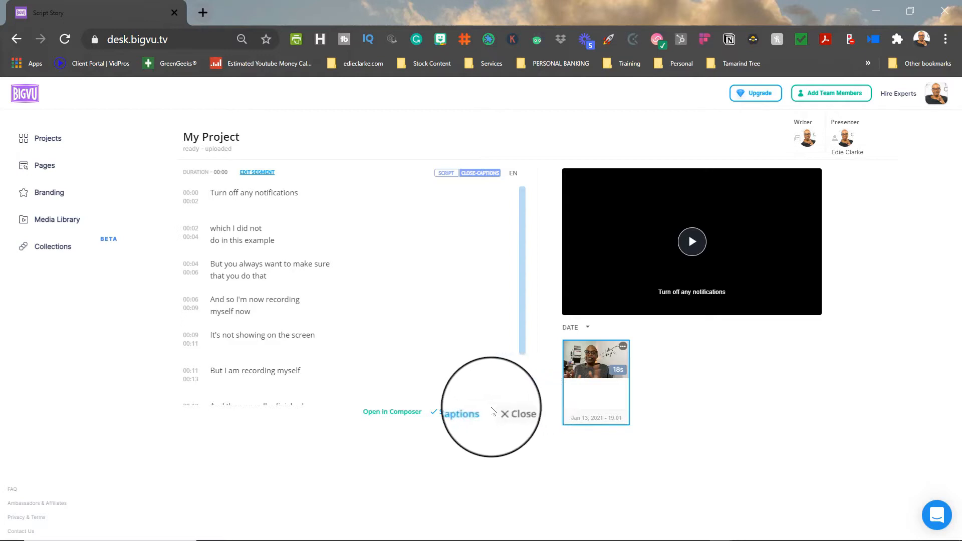
scroll(285, 257, "down", 1)
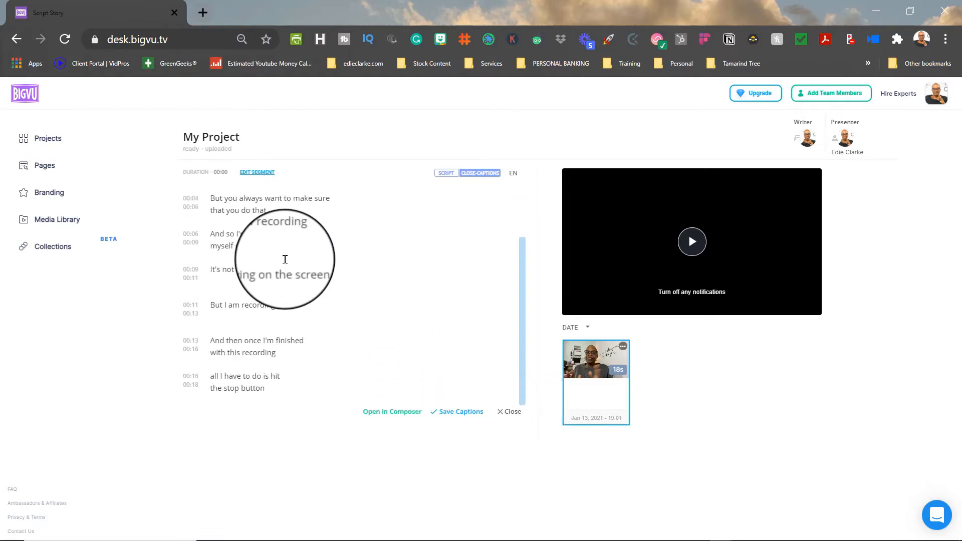
- Open the take in Composer with captions automatically added to the story in EN
left_click(392, 414)
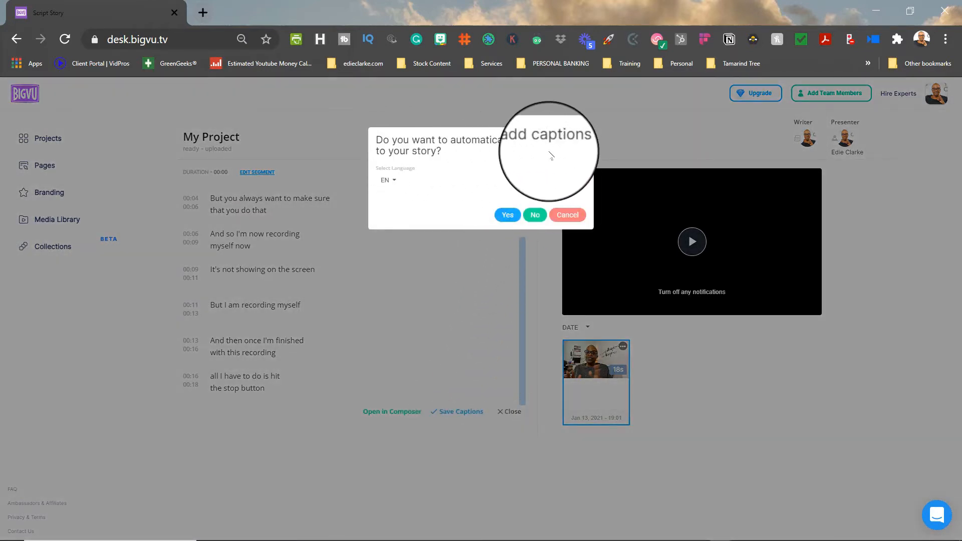
left_click(506, 212)
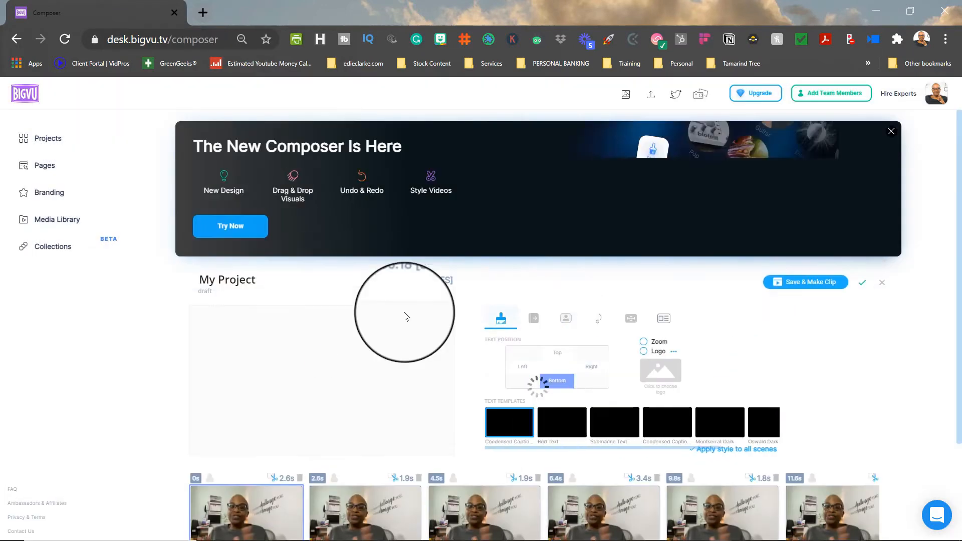
scroll(415, 313, "down", 3)
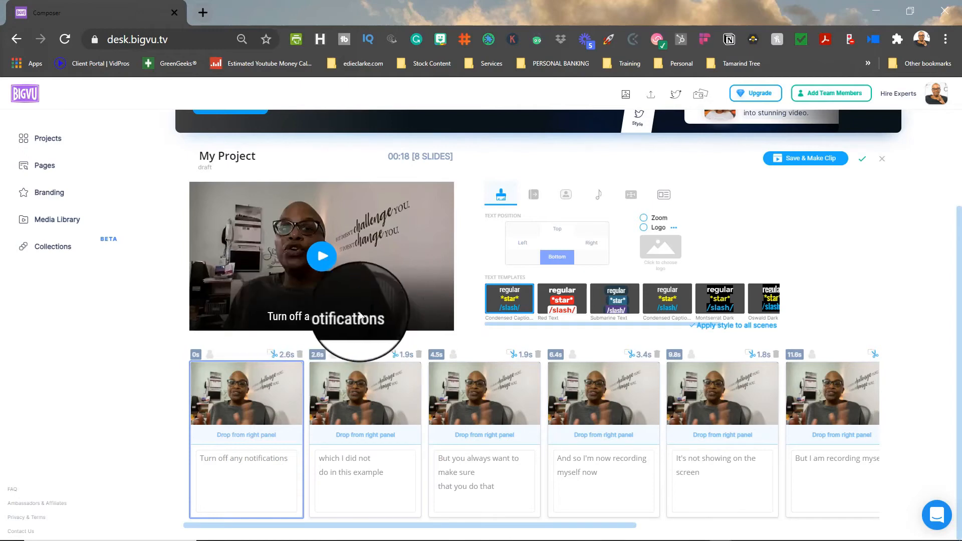
- Try the Red Text, Submarine Text, second condensed caption and Montserrat Dark templates on the first slide, and return to the first condensed caption template
left_click(573, 299)
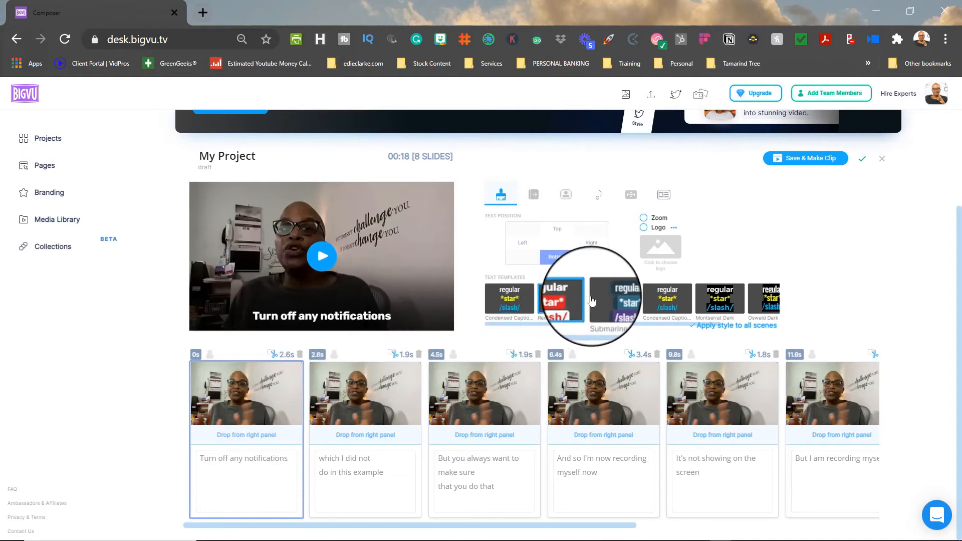
left_click(626, 303)
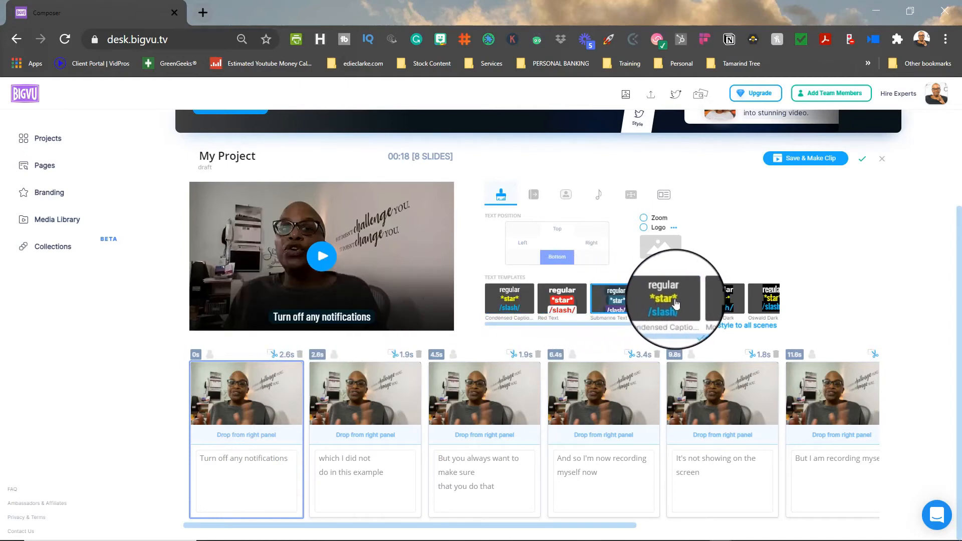
left_click(676, 303)
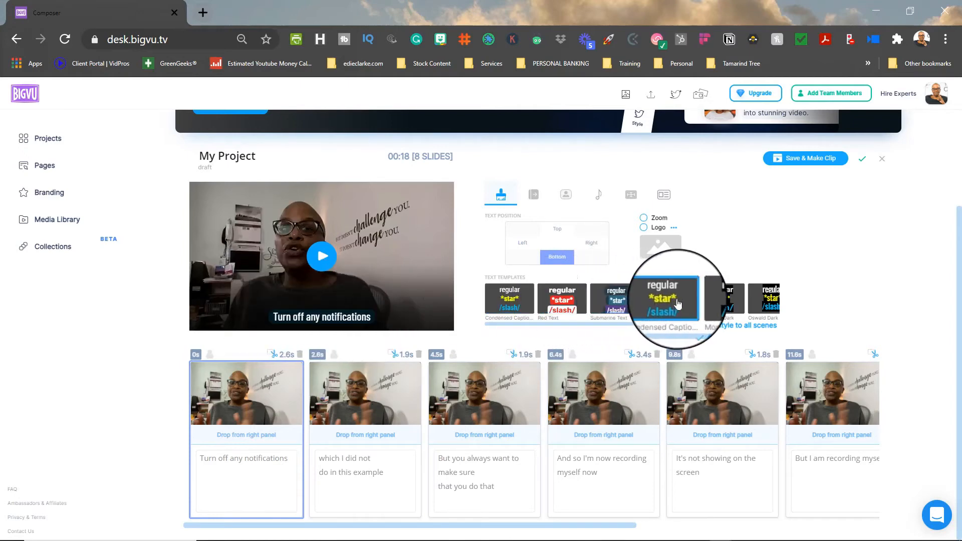
left_click(720, 303)
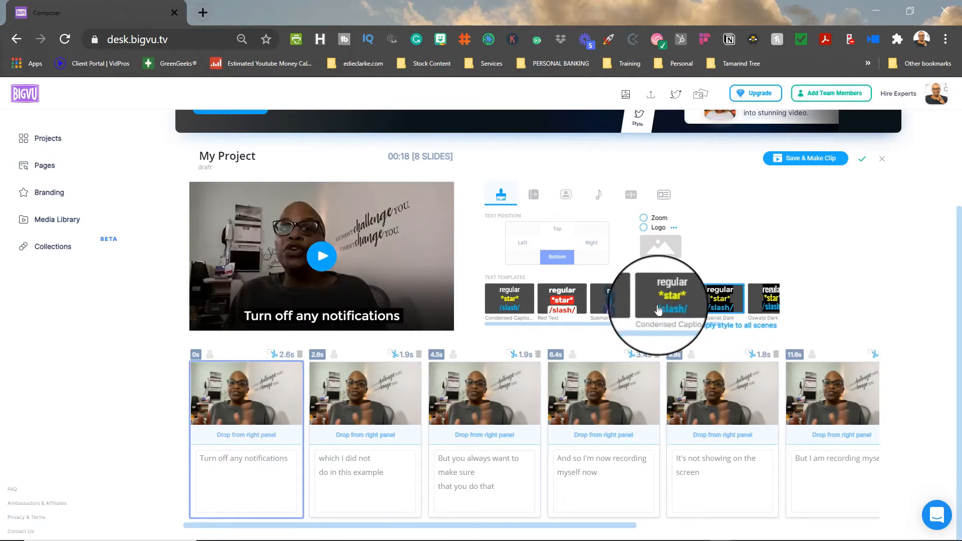
left_click(510, 303)
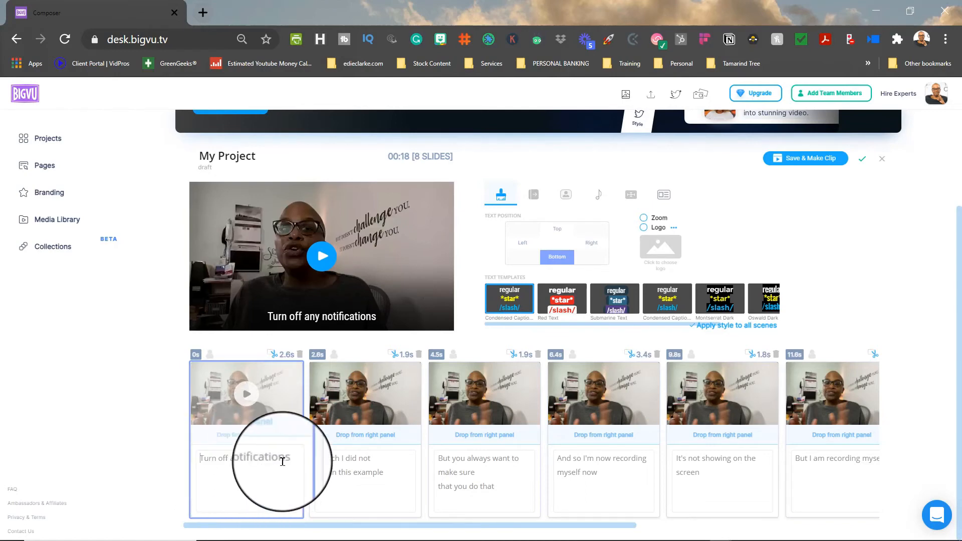
- Highlight "Turn off" in the first slide's caption and "example" in the second slide's caption by enclosing them in asterisks
left_click(230, 455)
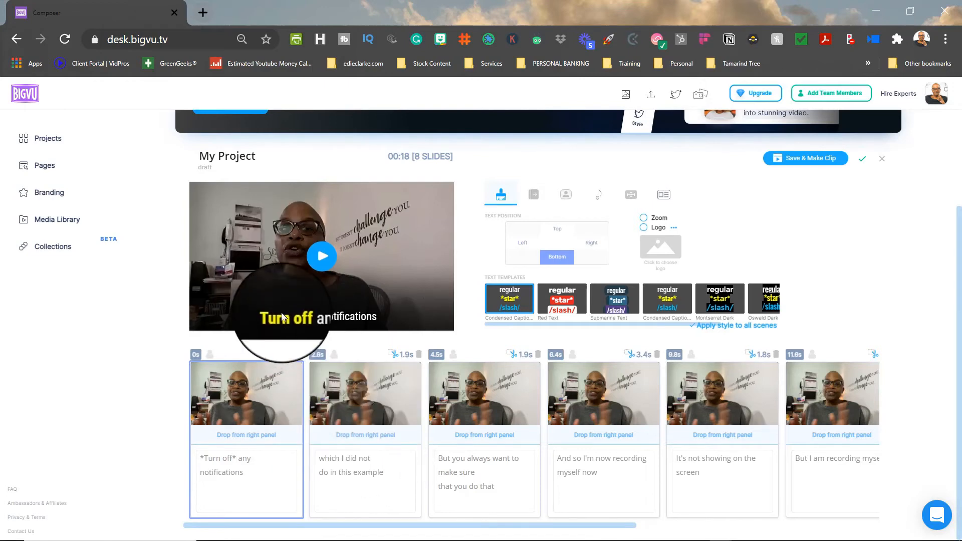
left_click(375, 493)
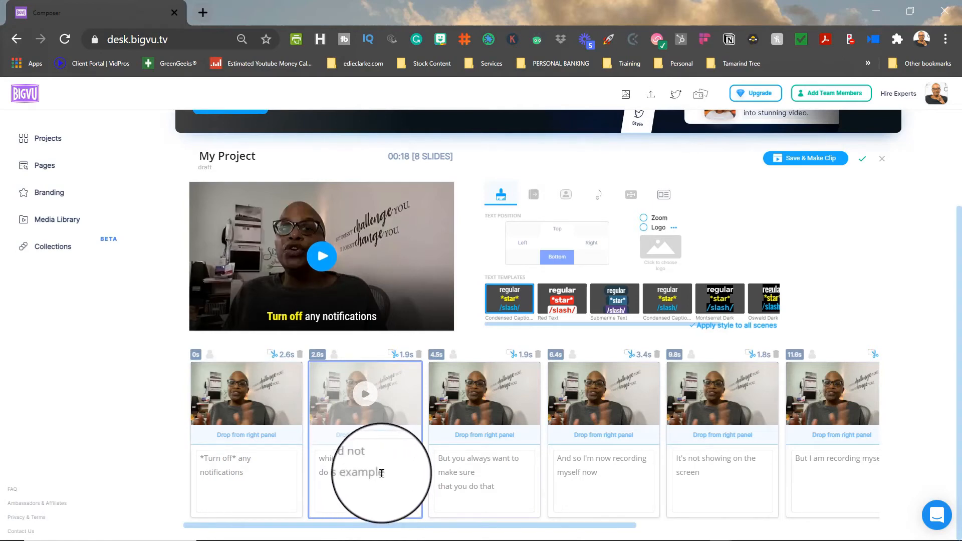
key("BackSpace")
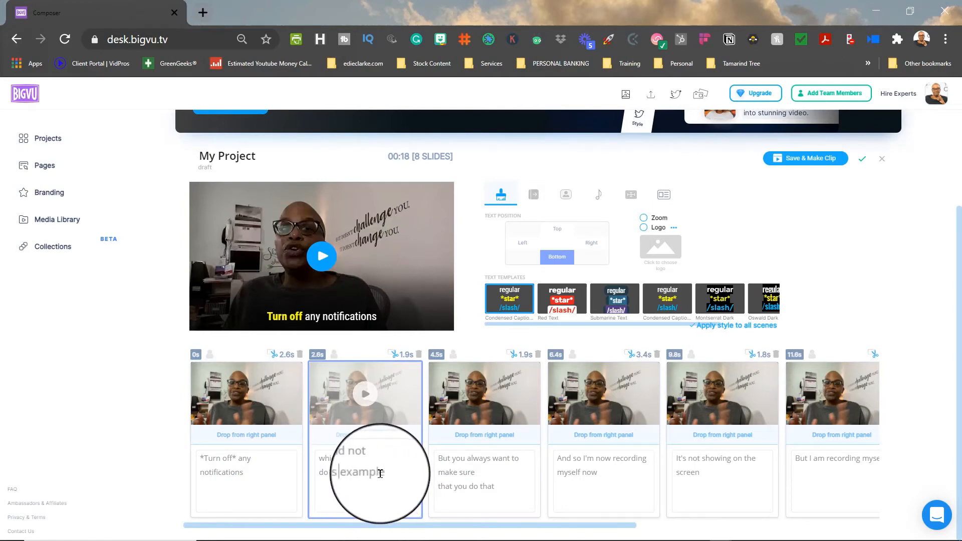
type("*")
left_click(392, 473)
type("*")
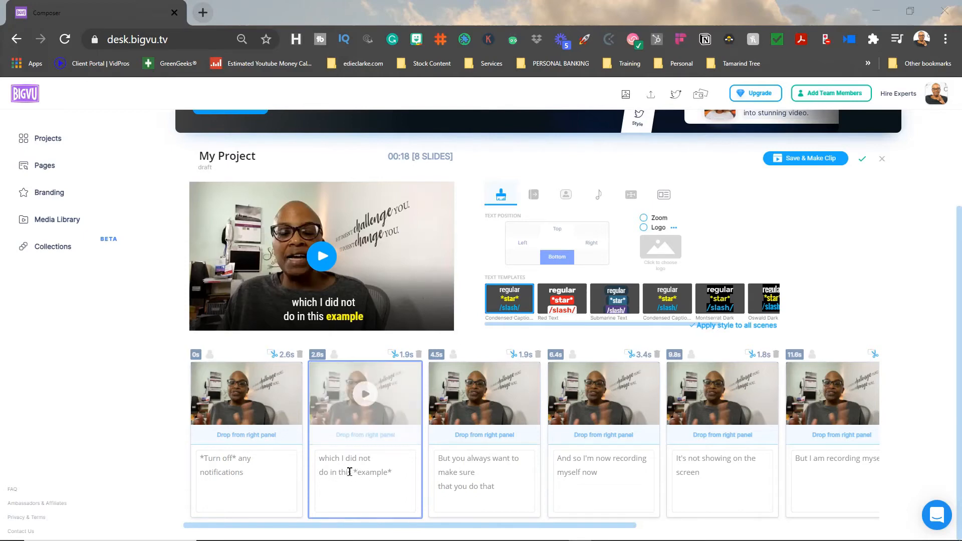
- Enclose "which" in the second slide's caption in slashes and play the preview to check the caption styling
left_click(319, 457)
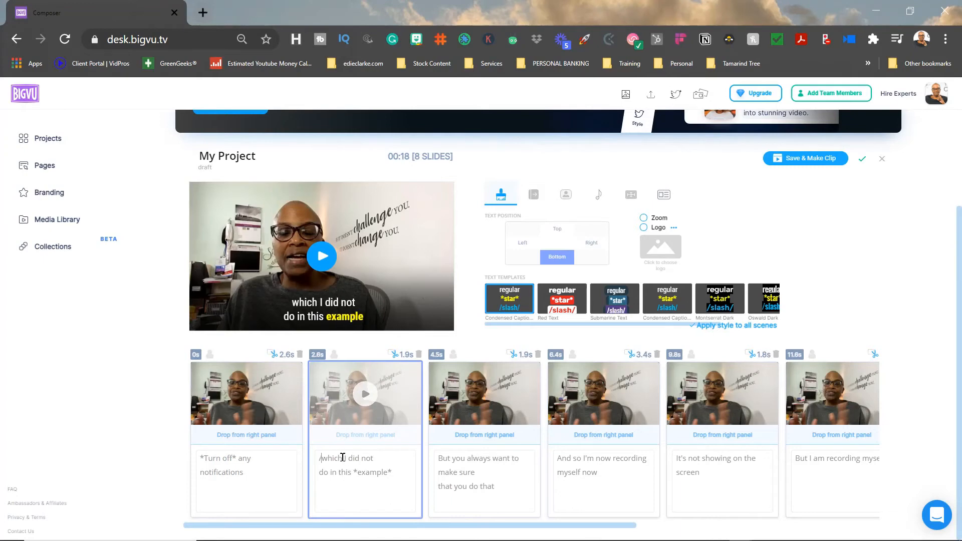
left_click(322, 257)
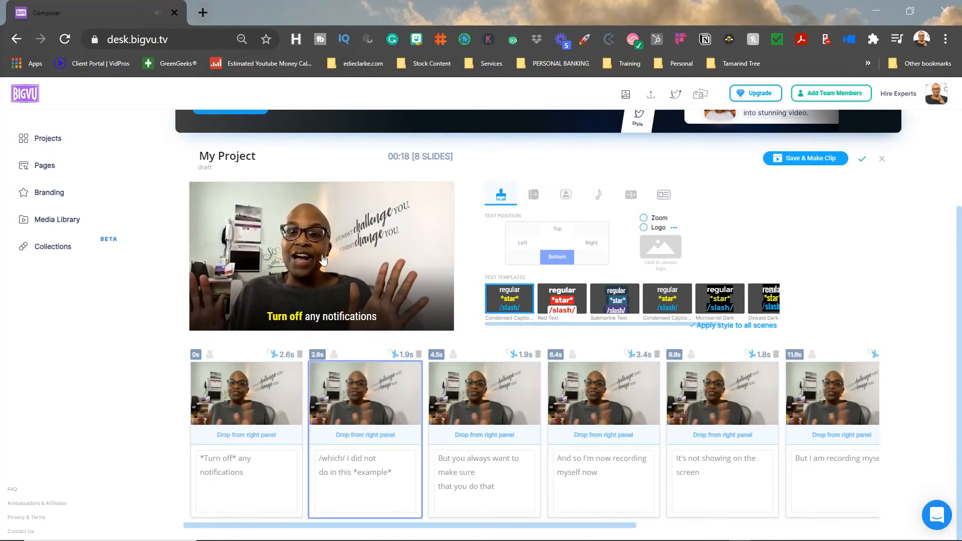
left_click(336, 258)
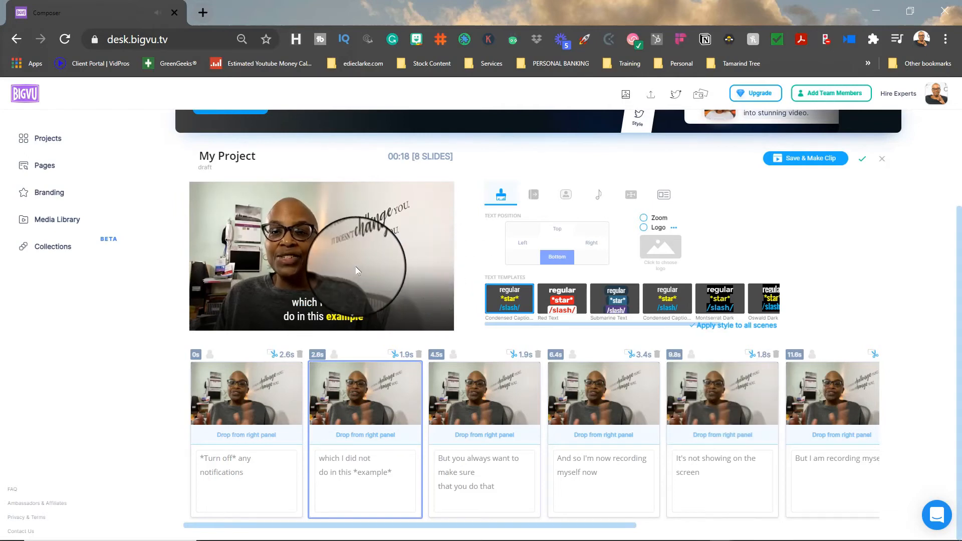
left_click(335, 256)
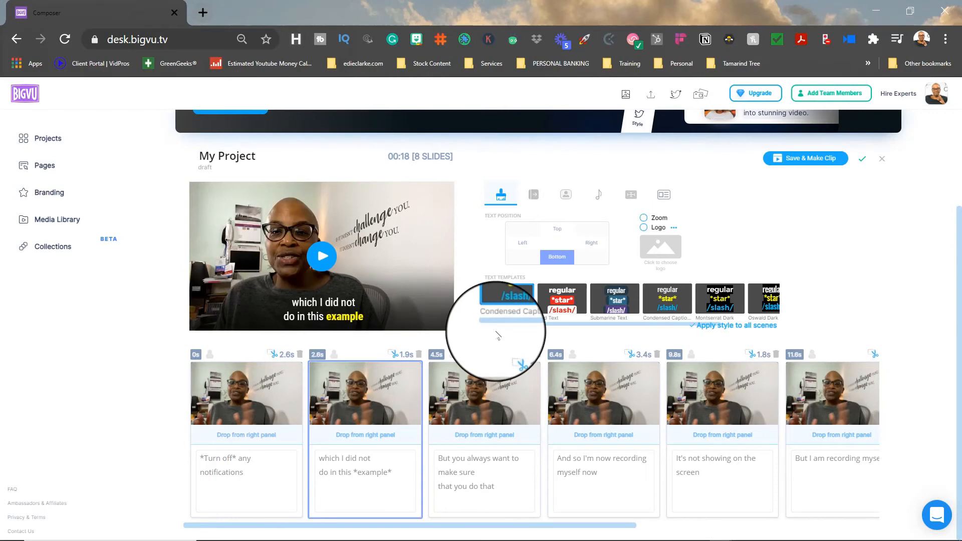
- Save the Composer changes and exit to the project list, and play the finished captioned greeting video in the first row
left_click(47, 138)
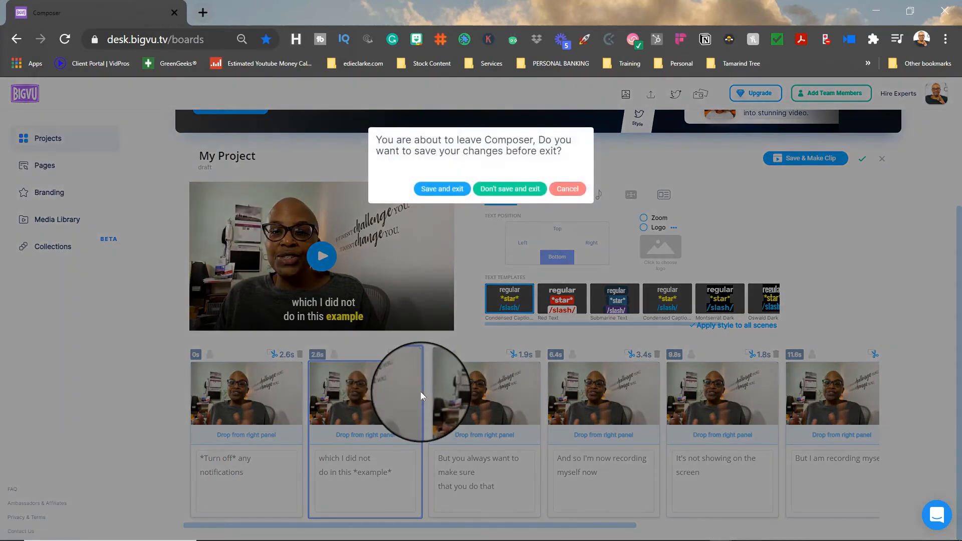
left_click(431, 188)
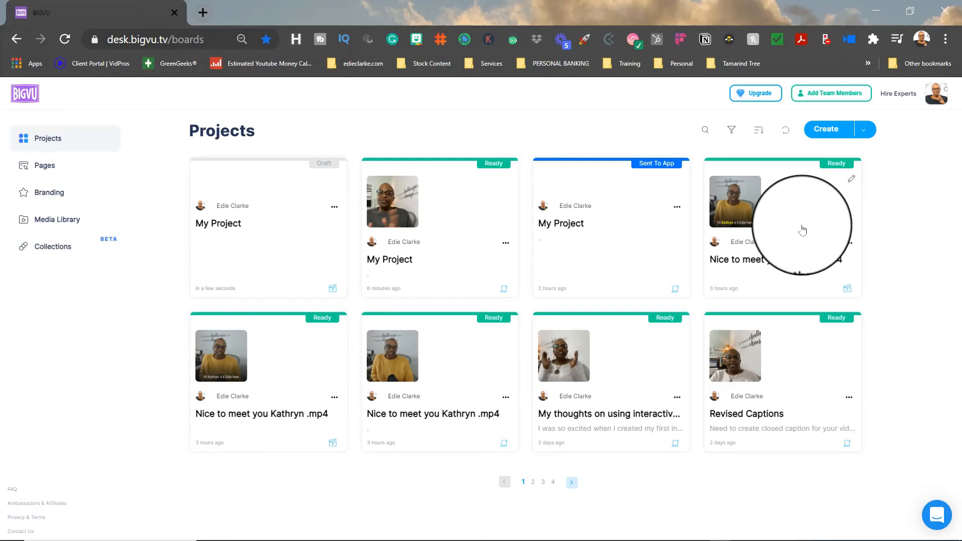
left_click(802, 229)
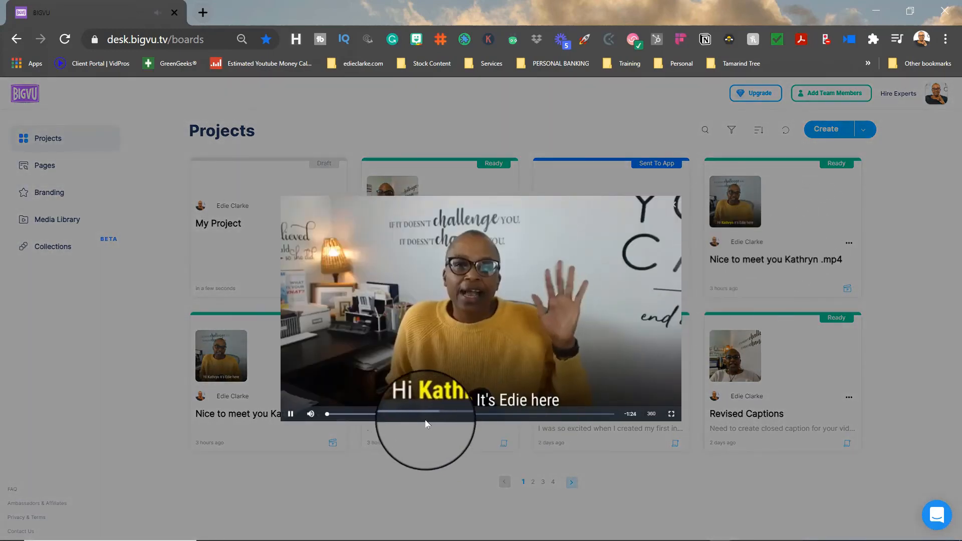